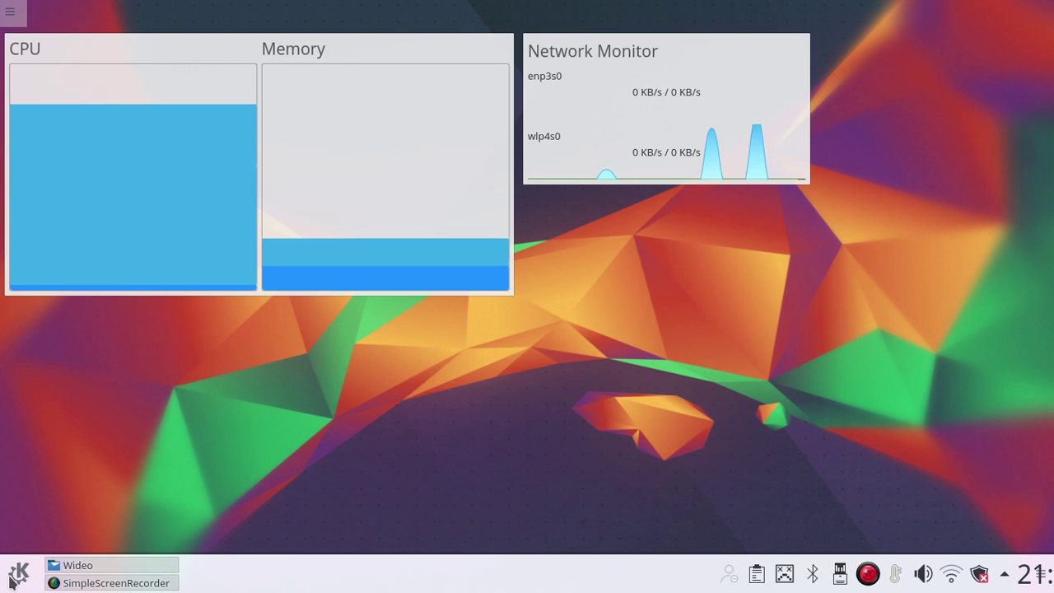
- Launch Discover by searching 'discover' in the Plasma application launcher
key(super)
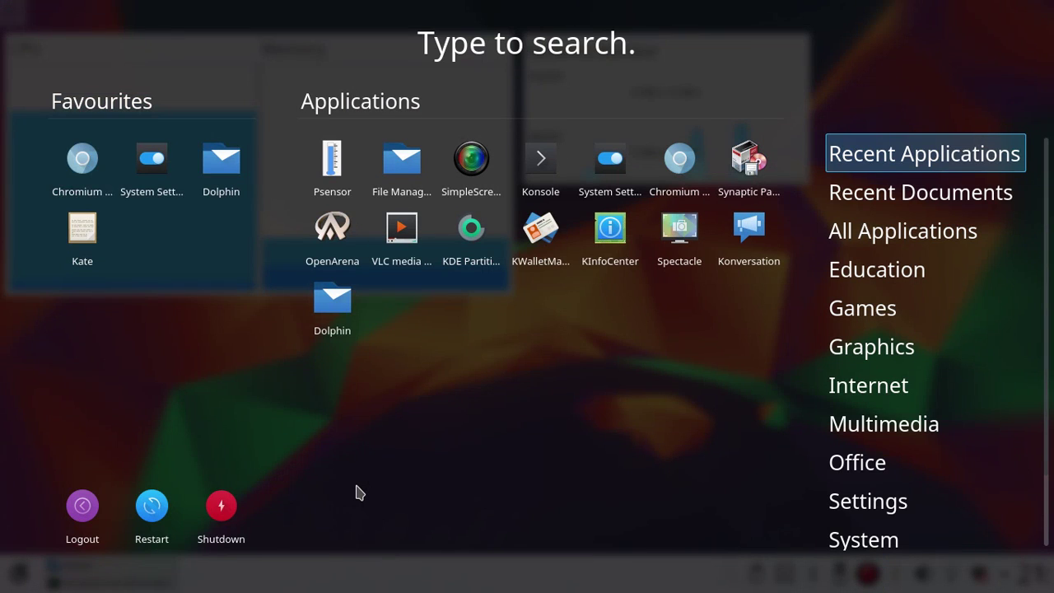
text(discov)
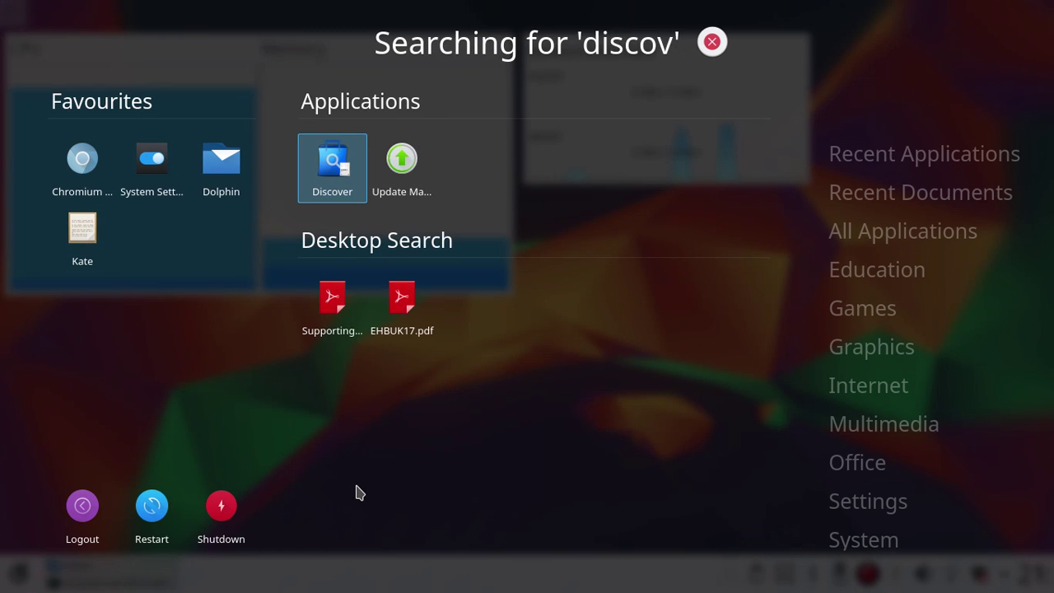
text(er)
key(Return)
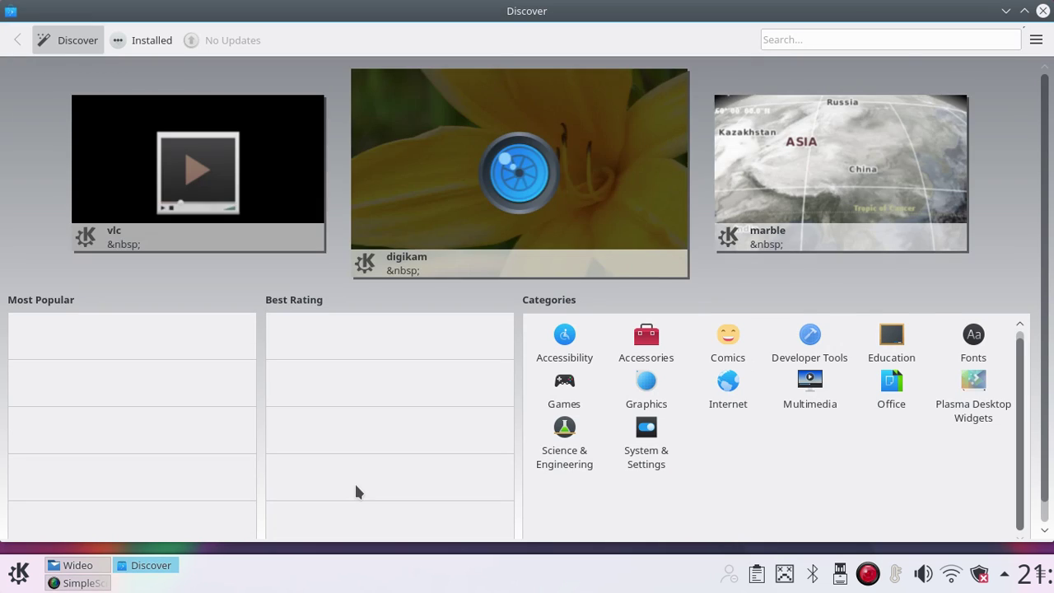
- Search Discover for 'synaptic' and open the Synaptic Package Manager details page
click(821, 37)
text(s)
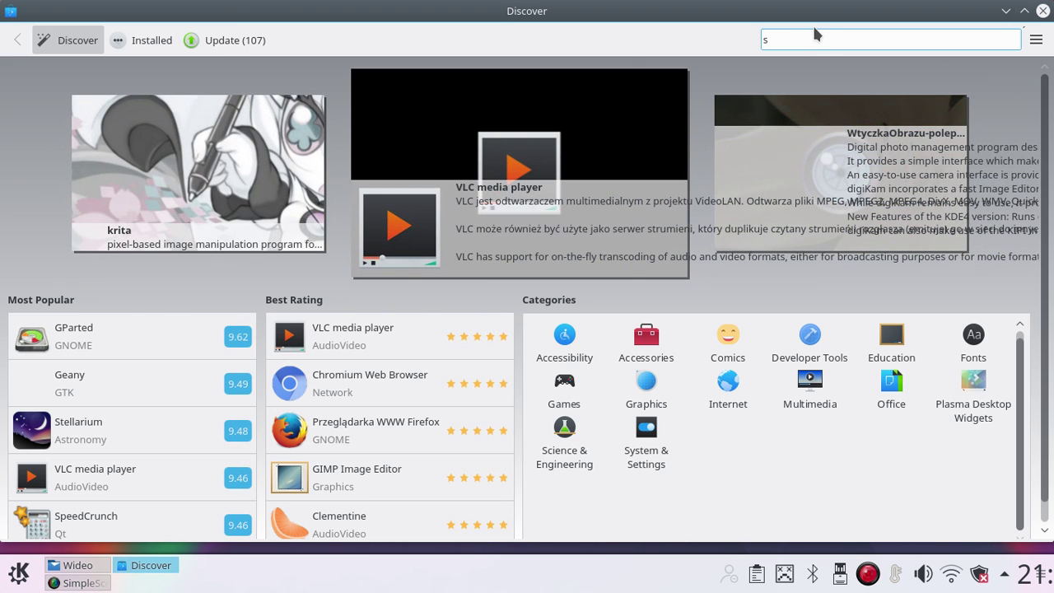
text(ynp)
key(BackSpace)
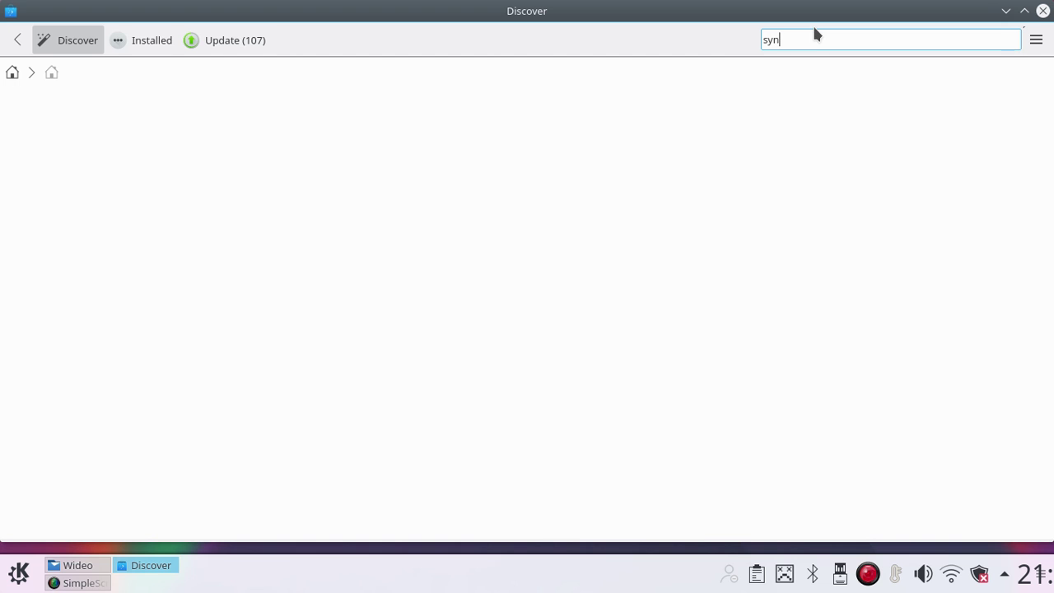
text(aptic)
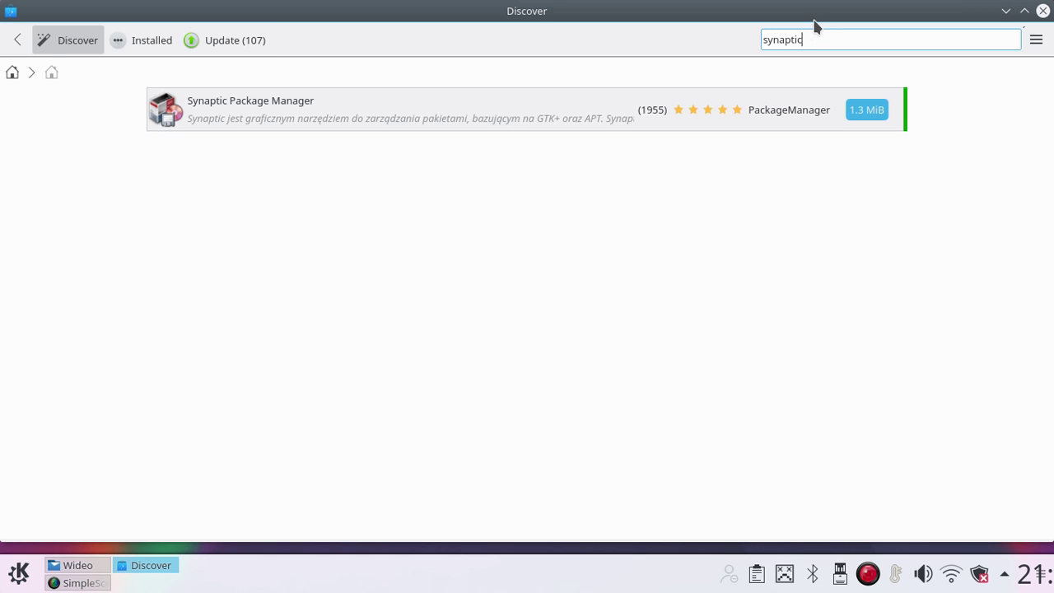
mouse_move(867, 110)
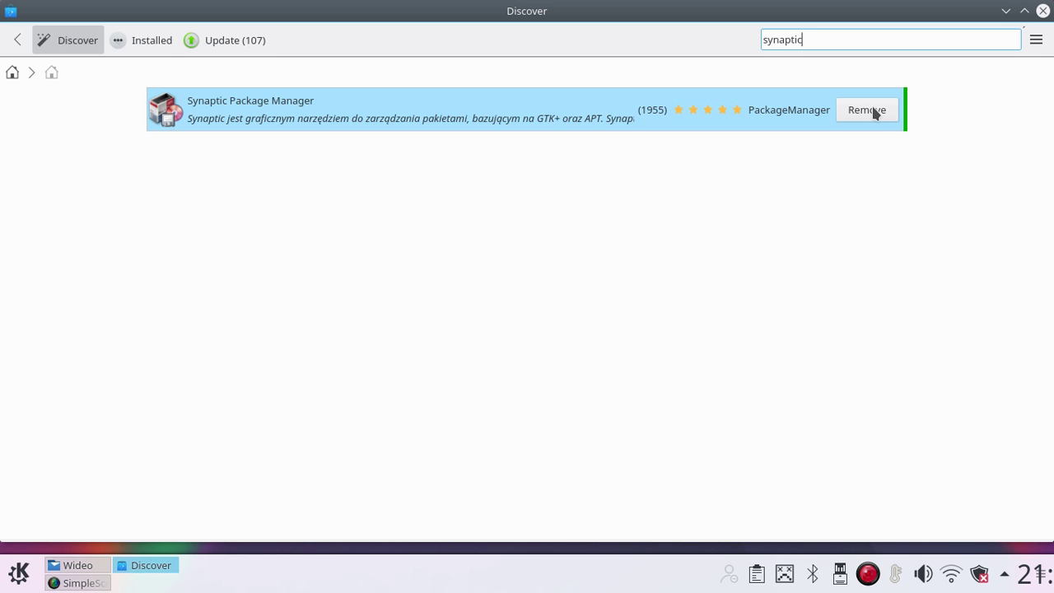
click(866, 110)
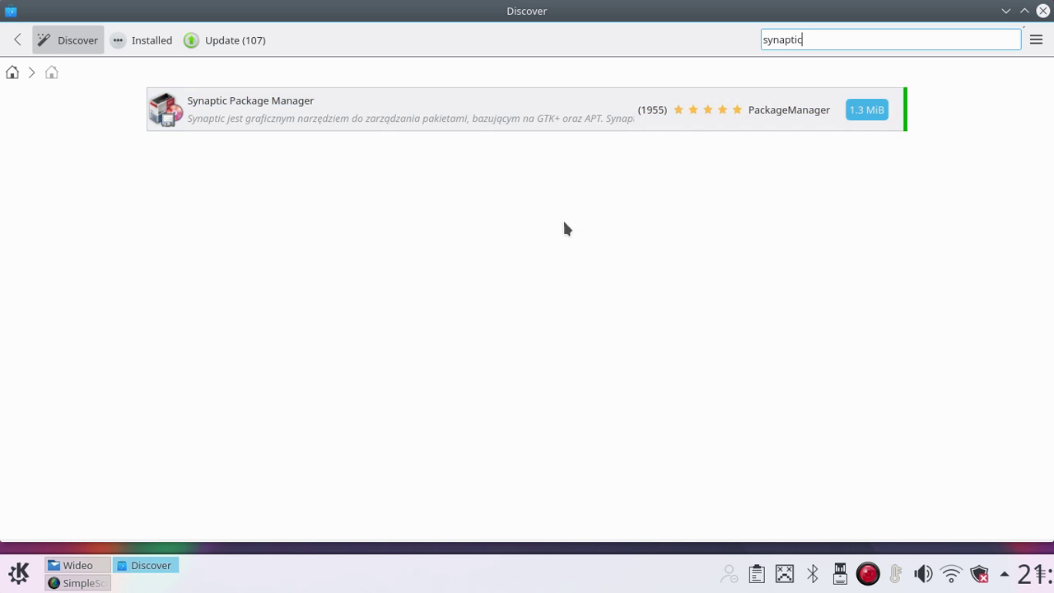
click(328, 115)
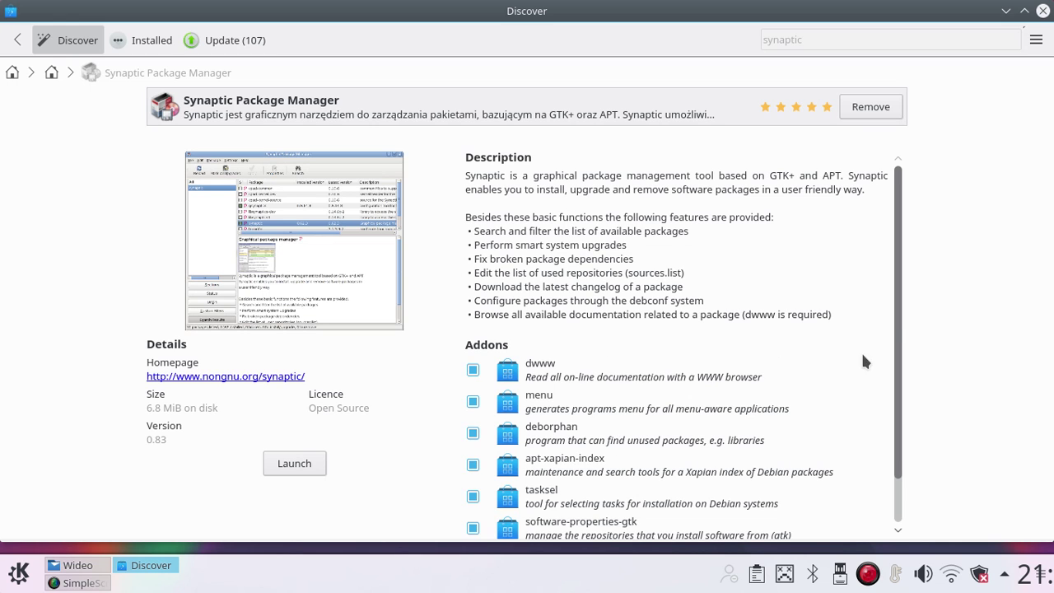
mouse_move(901, 323)
mouse_down()
mouse_move(888, 411)
mouse_move(898, 289)
mouse_up()
- Minimize Discover and start Synaptic via launcher search 'syna', authenticating with the password
click(1005, 15)
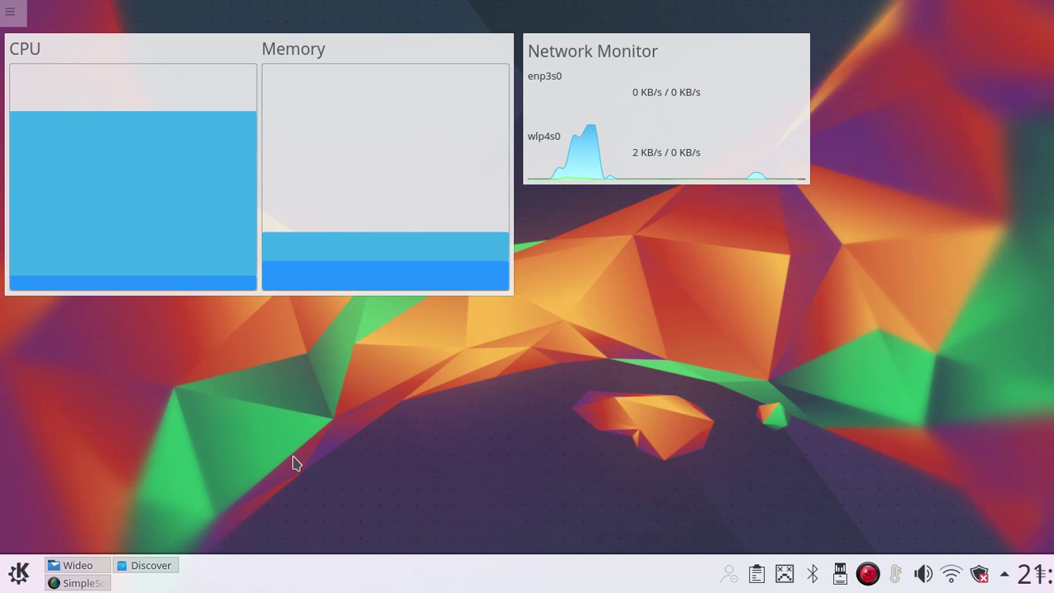
click(18, 573)
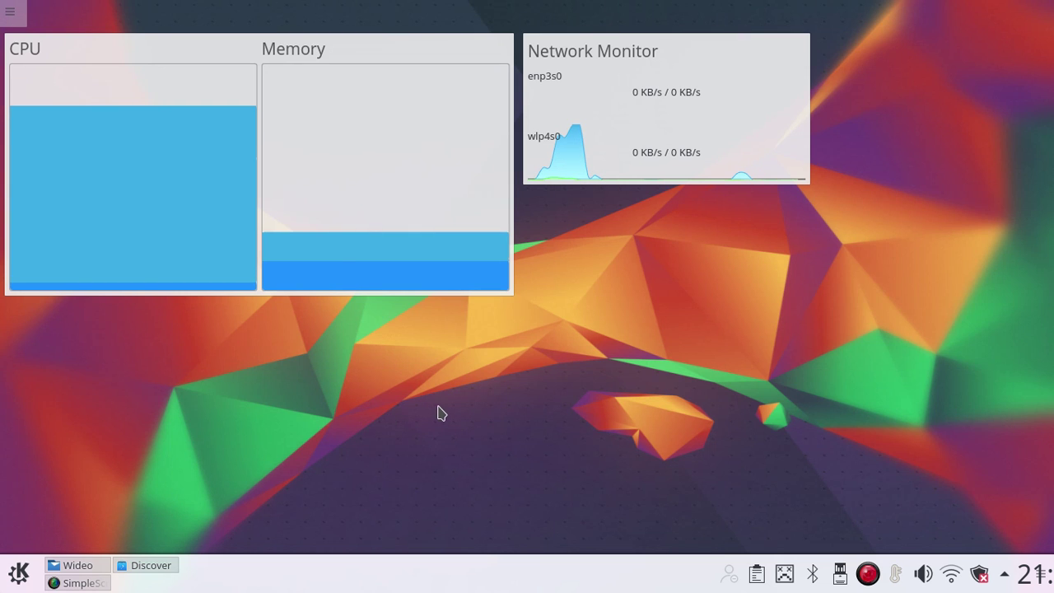
text(syn)
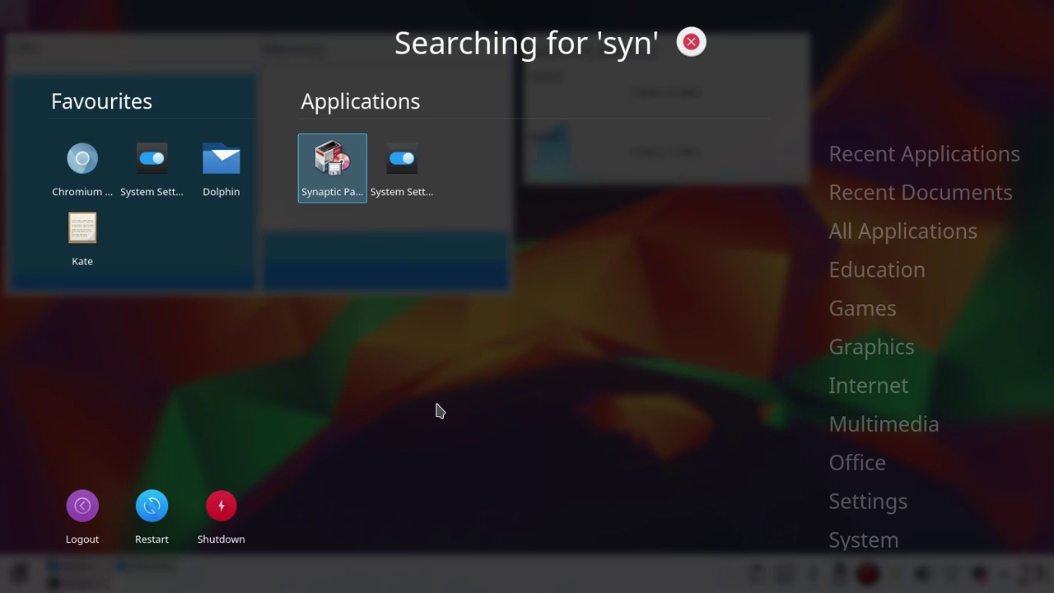
text(a)
key(Return)
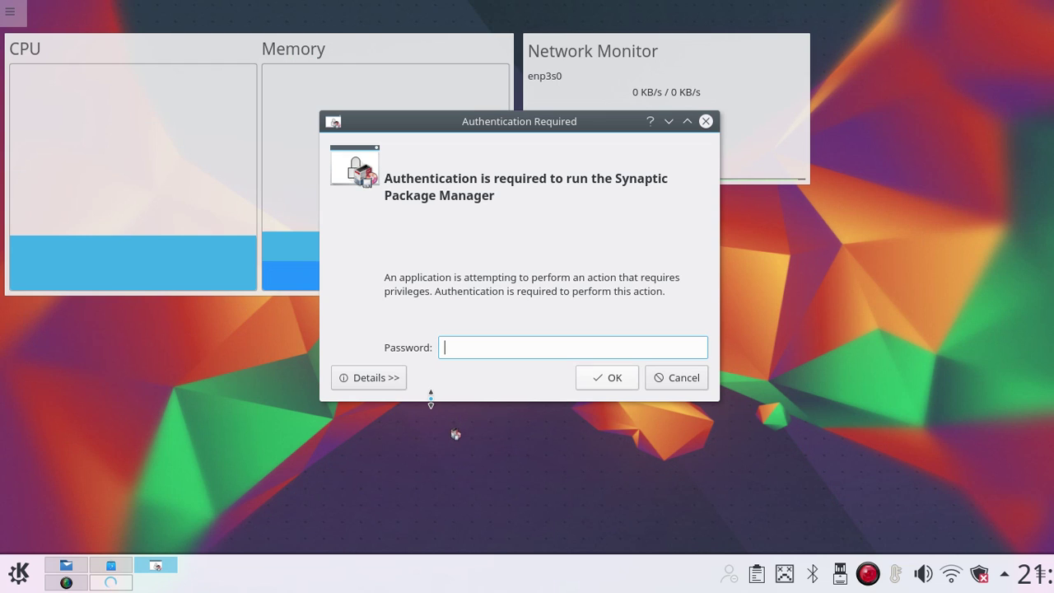
text(*******)
key(Return)
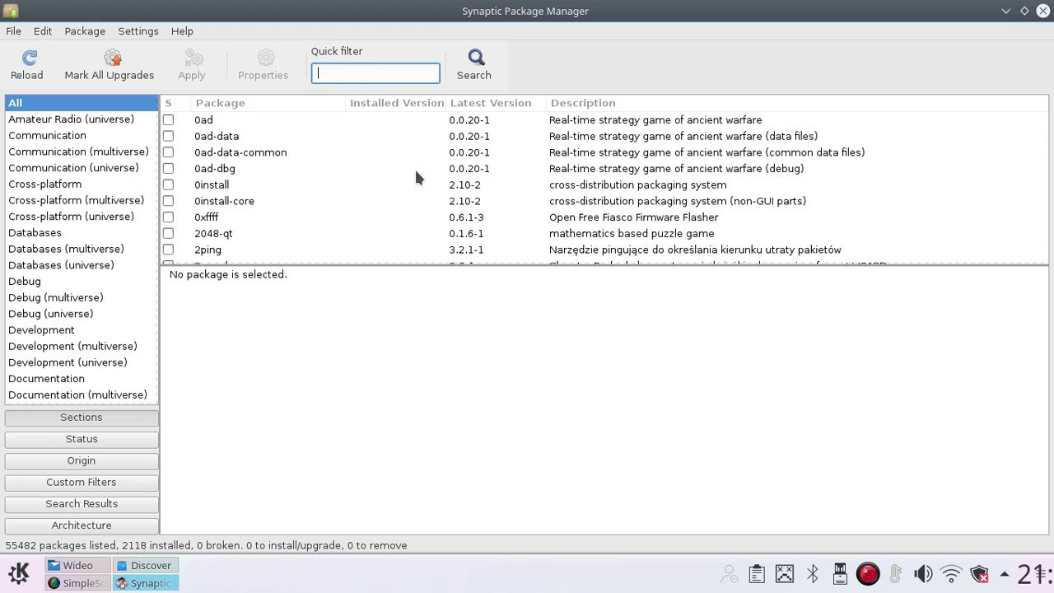
- Filter the package list for 'kernel' and sort by latest version in reverse order
text(kernel)
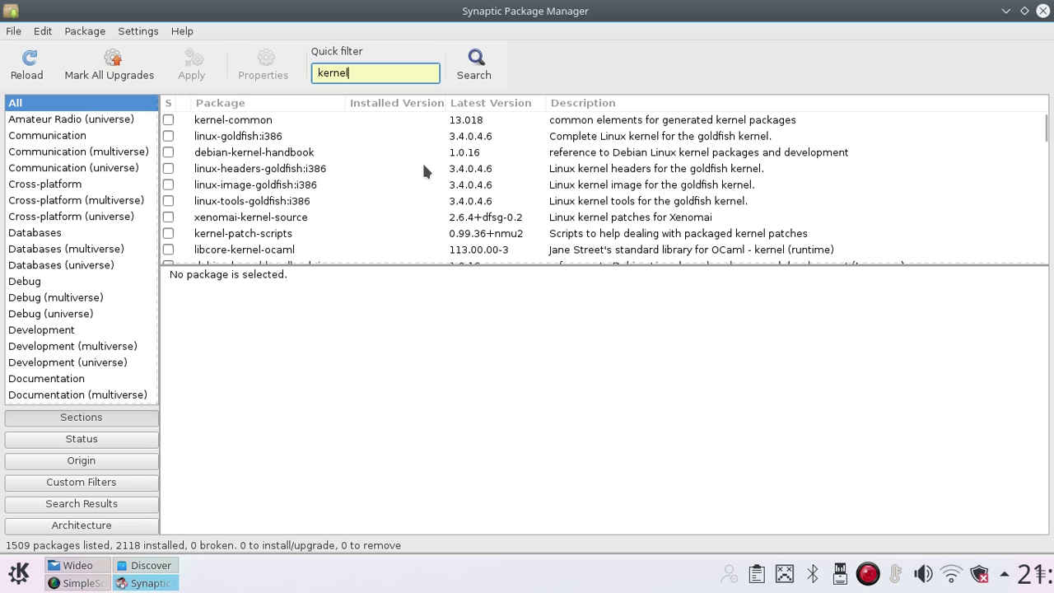
click(501, 103)
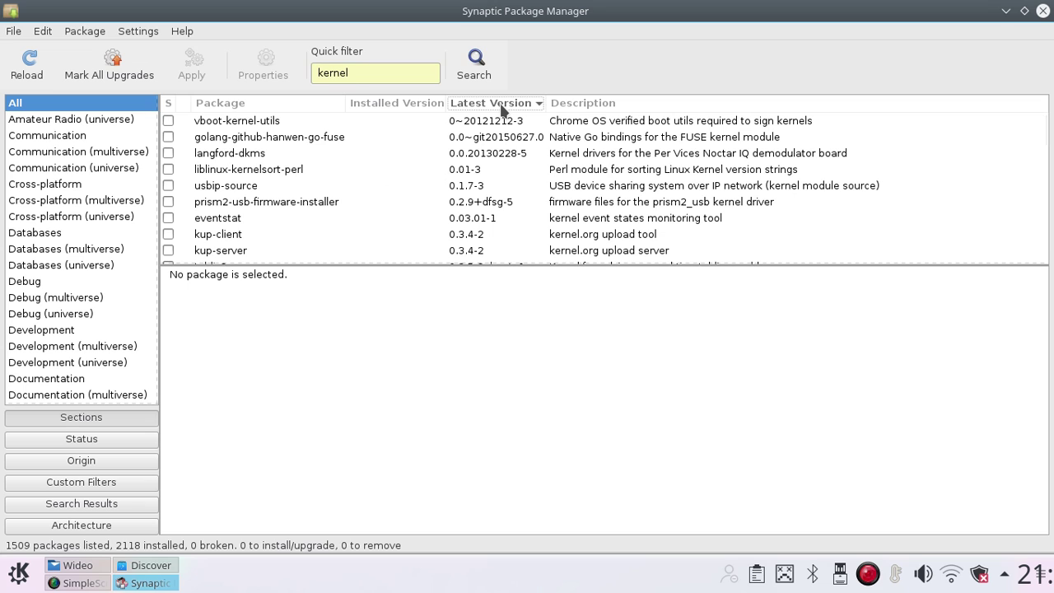
click(501, 103)
- Scroll down and select linux-generic-hwe-16.04-edge to show its description
scroll(494, 171, down, 1)
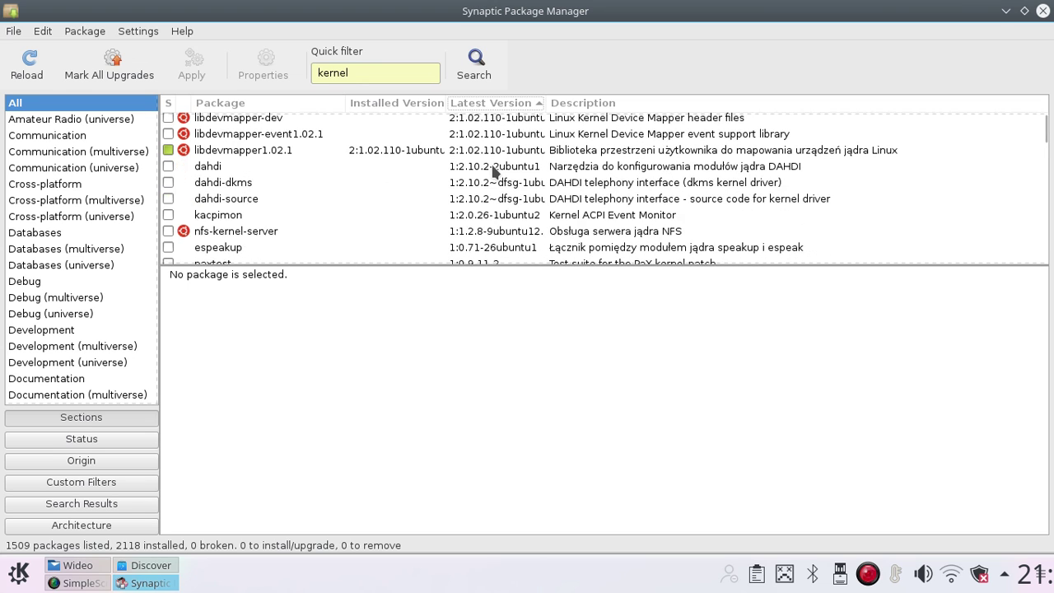
scroll(490, 174, down, 2)
scroll(489, 175, down, 3)
scroll(489, 175, down, 3)
scroll(489, 175, down, 2)
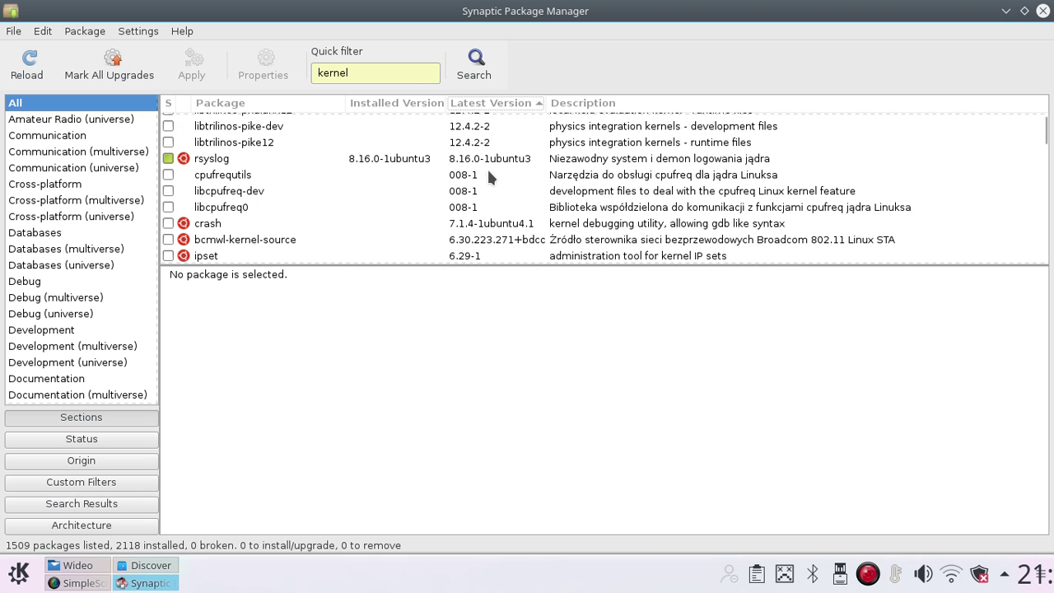
scroll(488, 174, down, 1)
scroll(490, 176, down, 2)
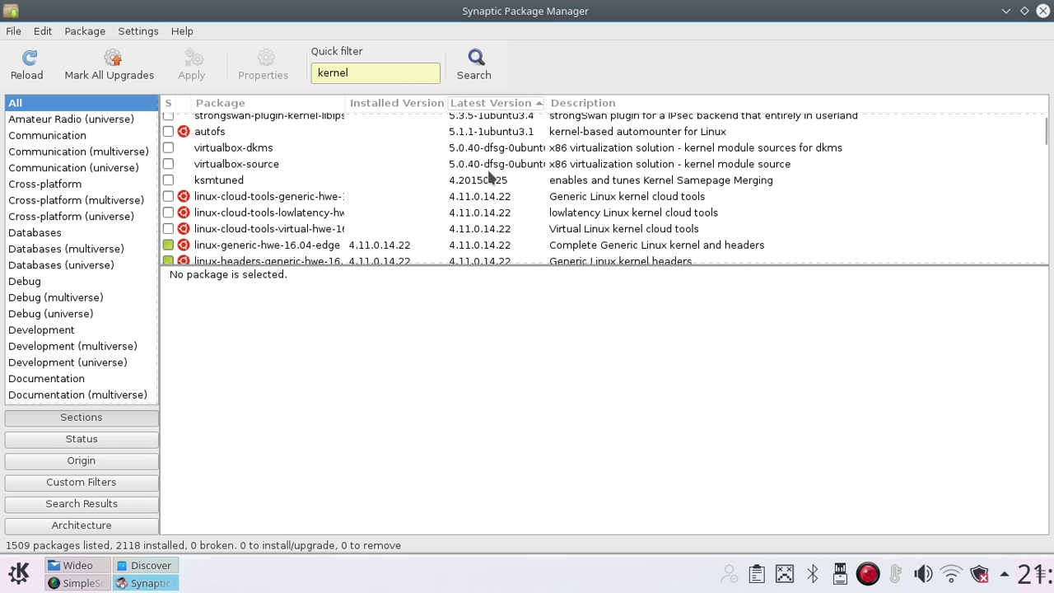
scroll(489, 177, down, 1)
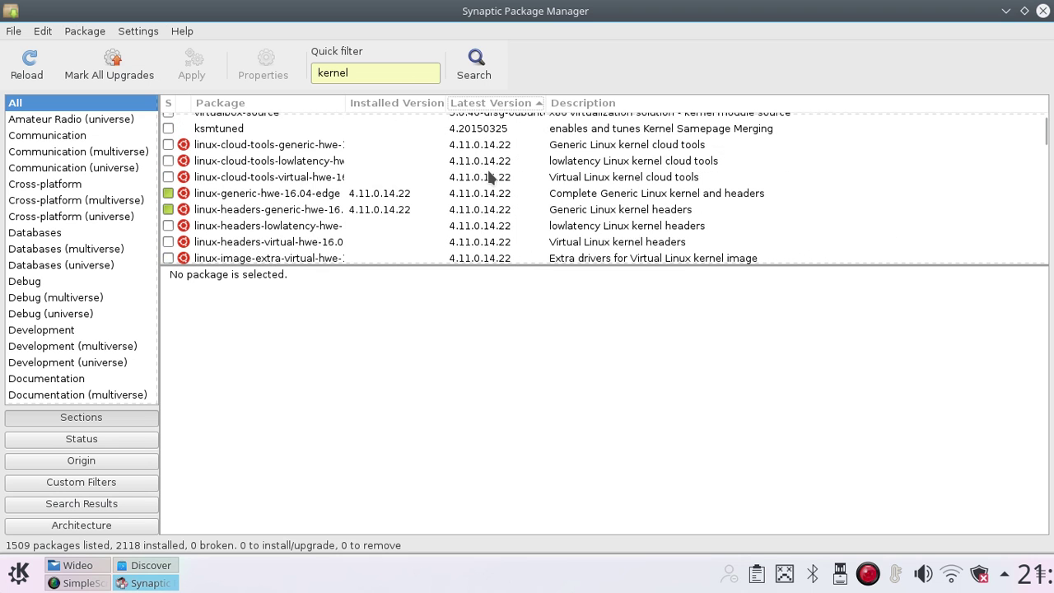
click(244, 195)
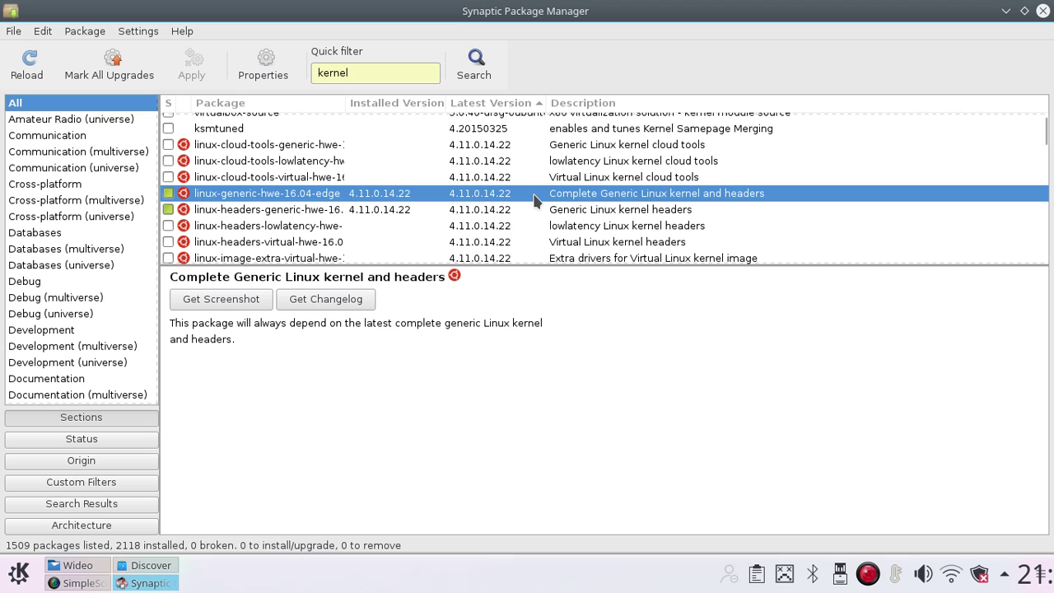
- Replace the kernel filter with 'psen' to list psensor packages, then minimize Synaptic
click(383, 74)
key(BackSpace)
key(BackSpace)
key(BackSpace)
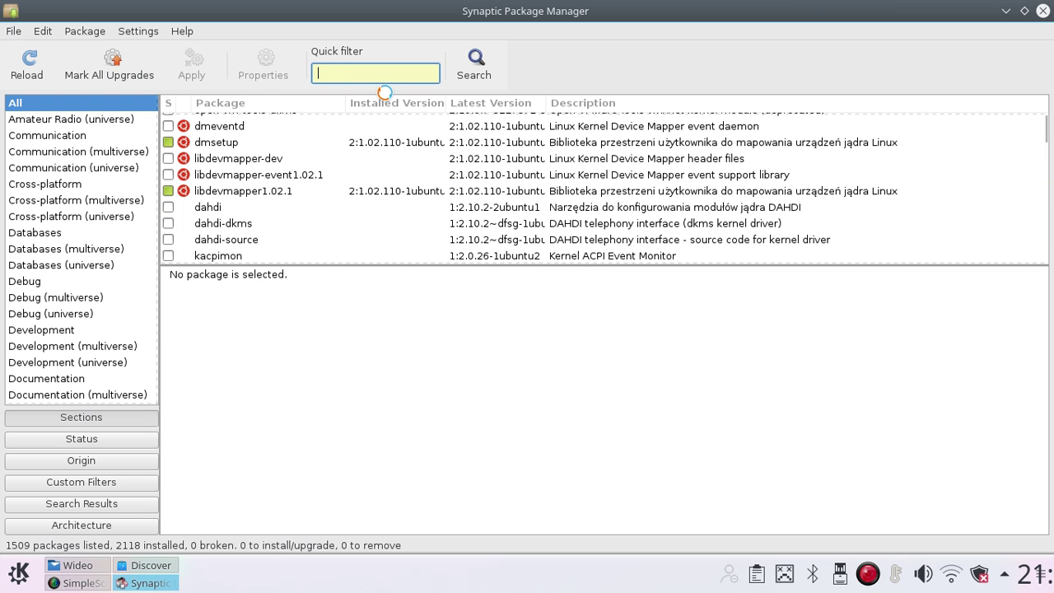
text(psen)
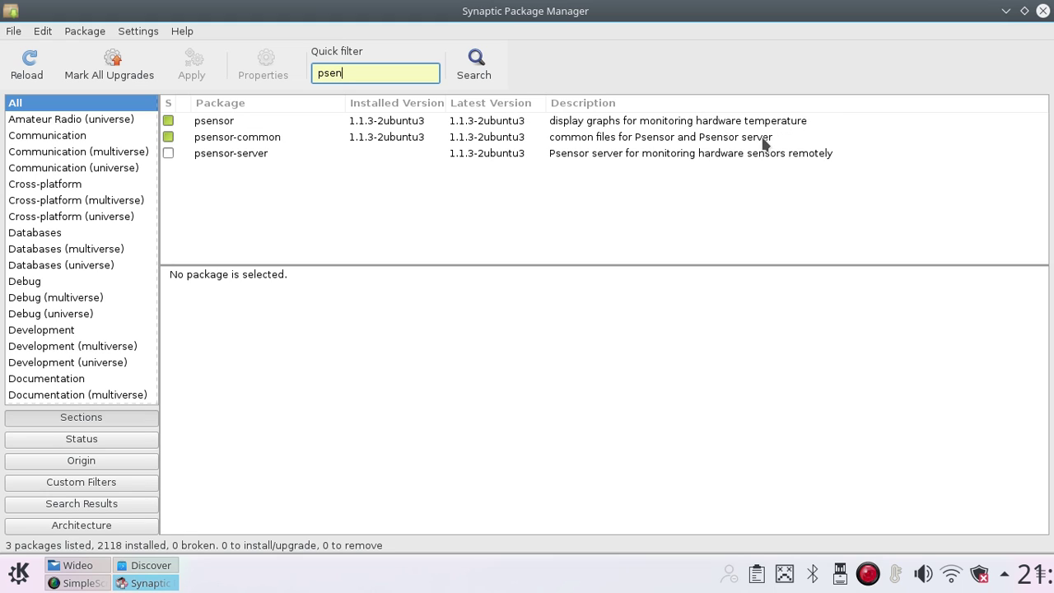
click(1006, 11)
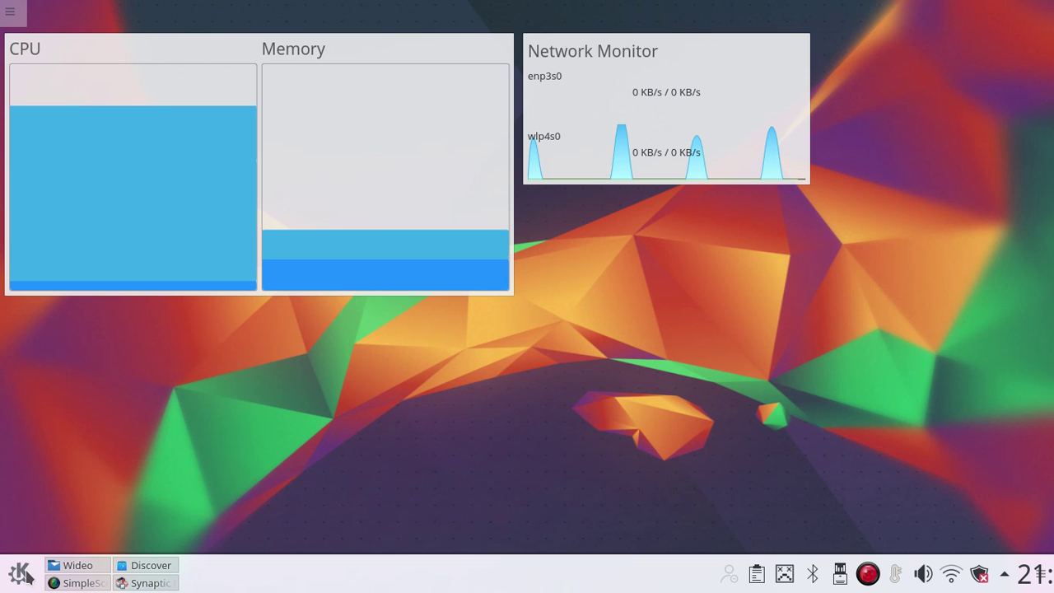
- Launch Psensor by searching 'ps' in the application launcher
key(super)
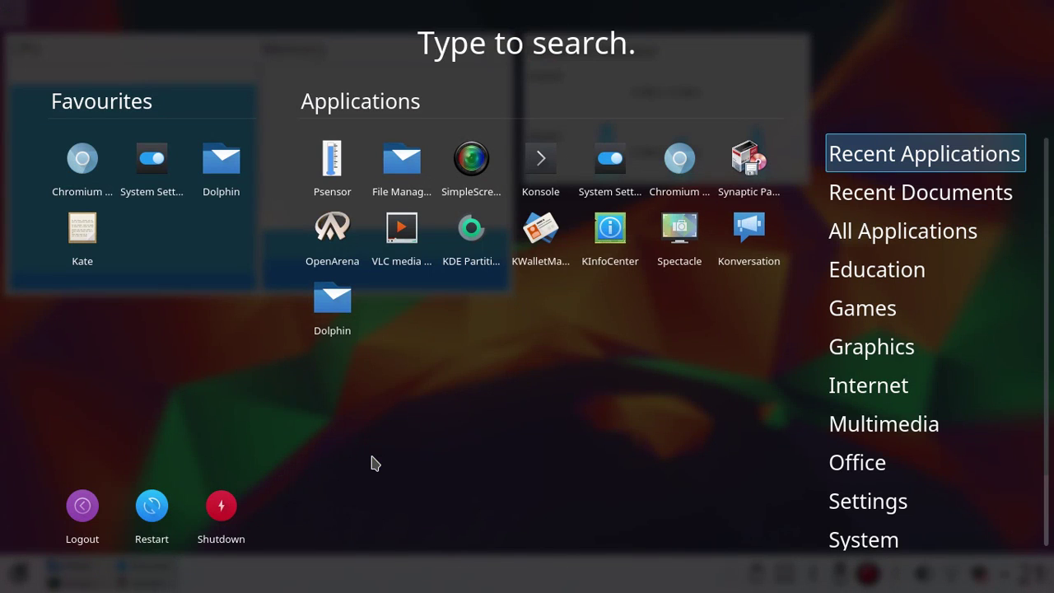
text(ps)
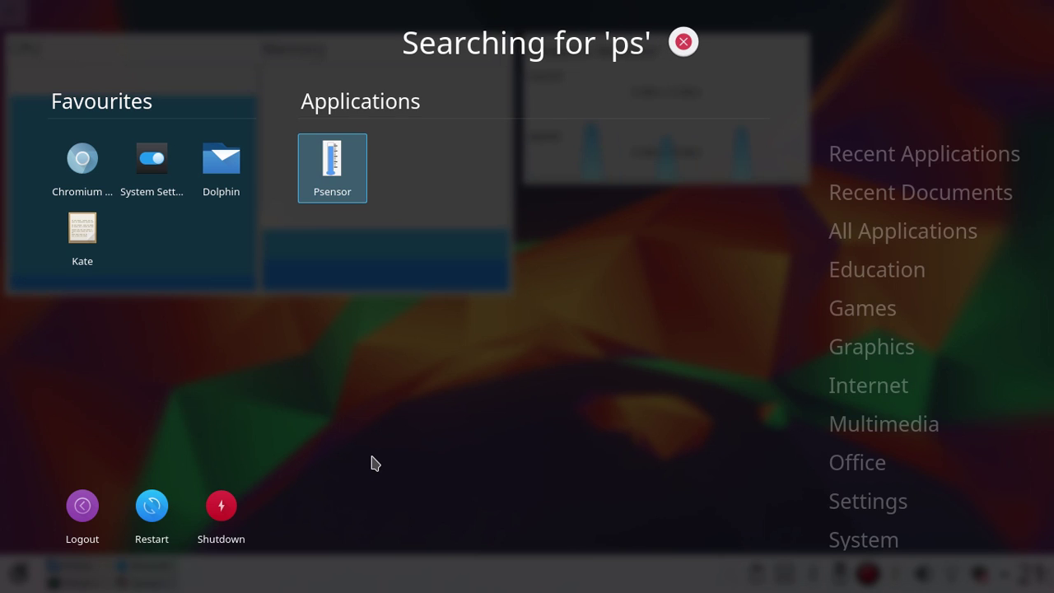
key(Return)
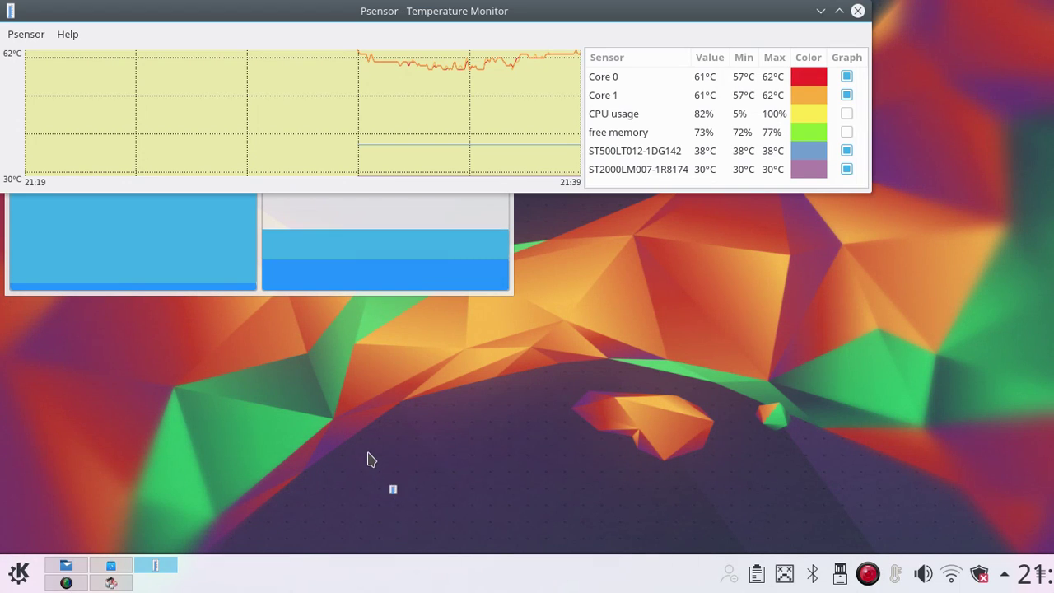
- Move the Psensor window lower and toggle Core 0's graph off and back on
drag(622, 16, 635, 328)
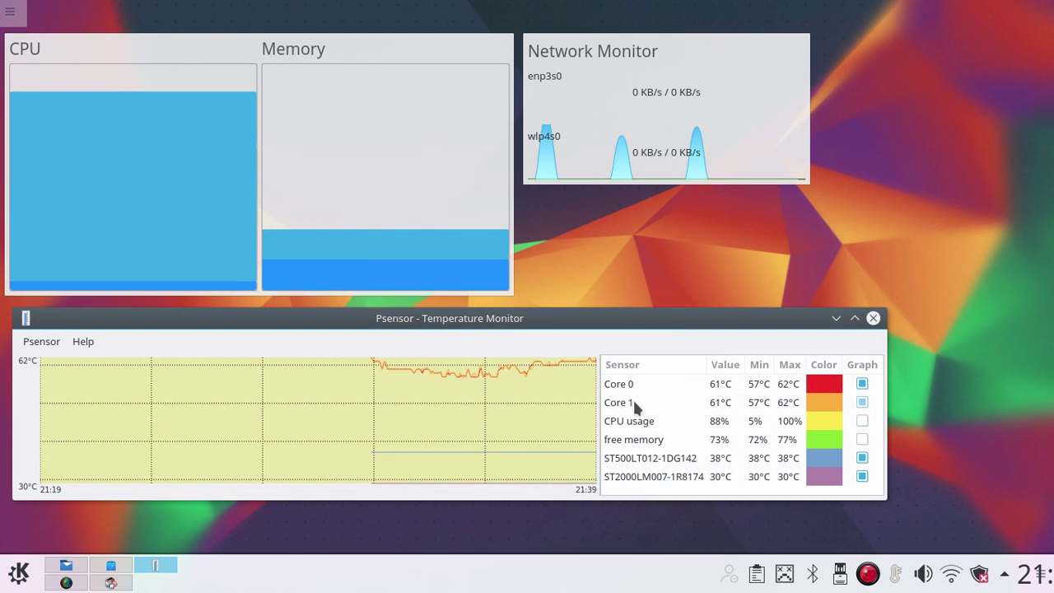
click(631, 388)
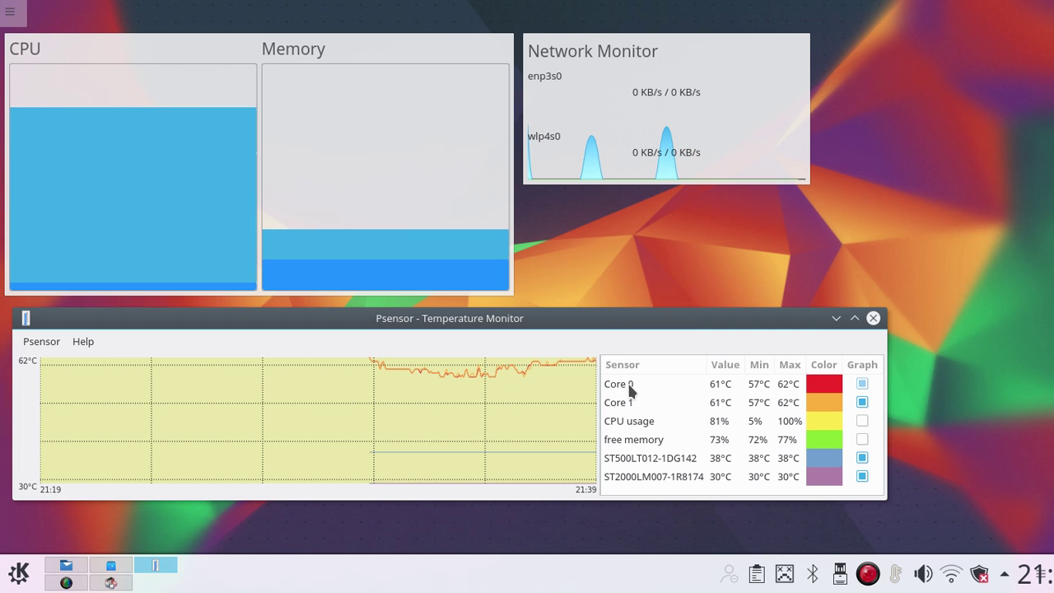
right_click(629, 390)
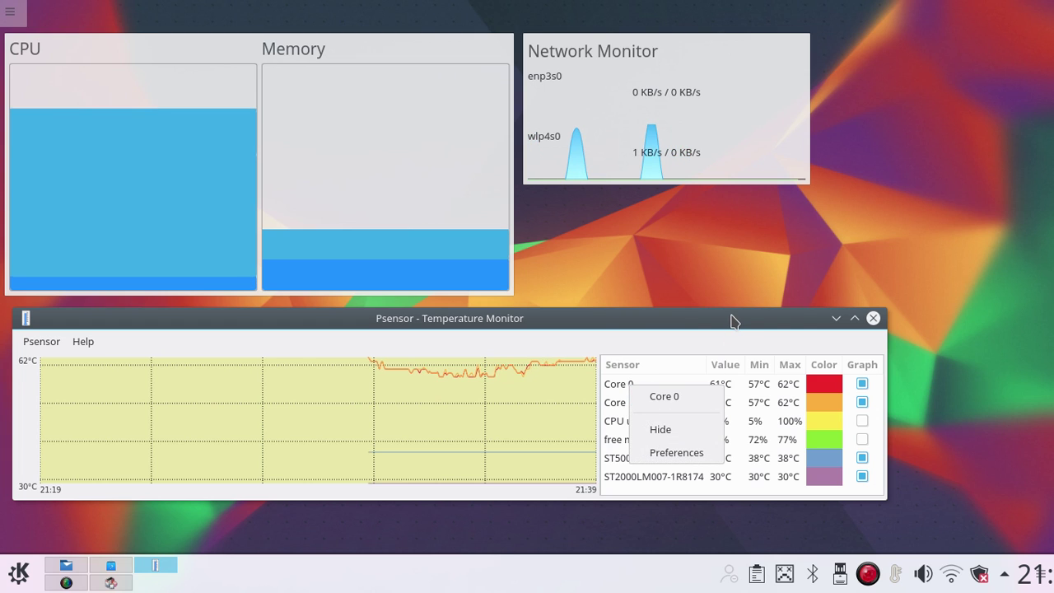
click(728, 389)
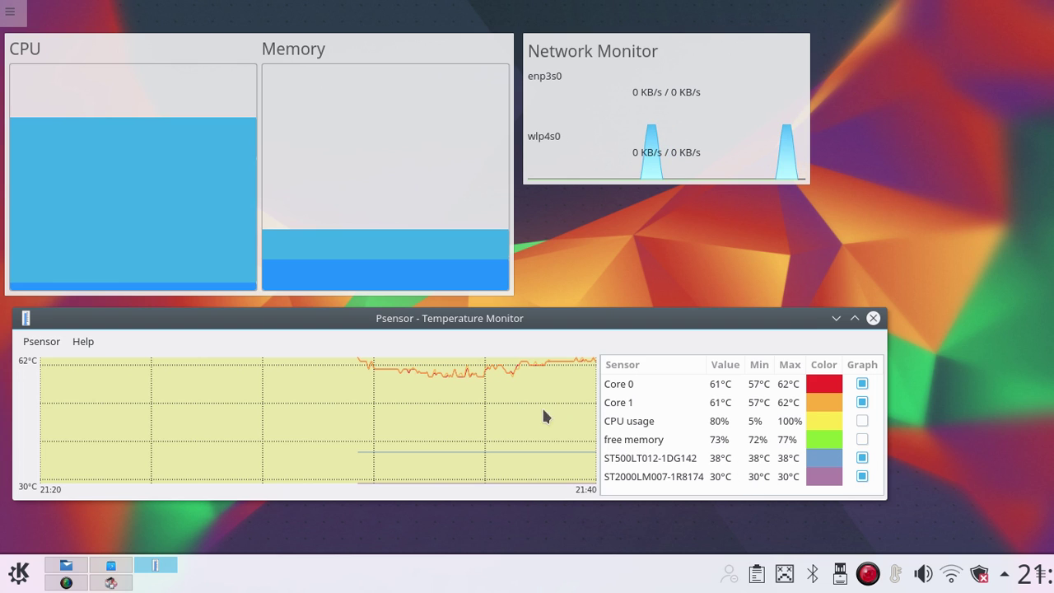
click(861, 382)
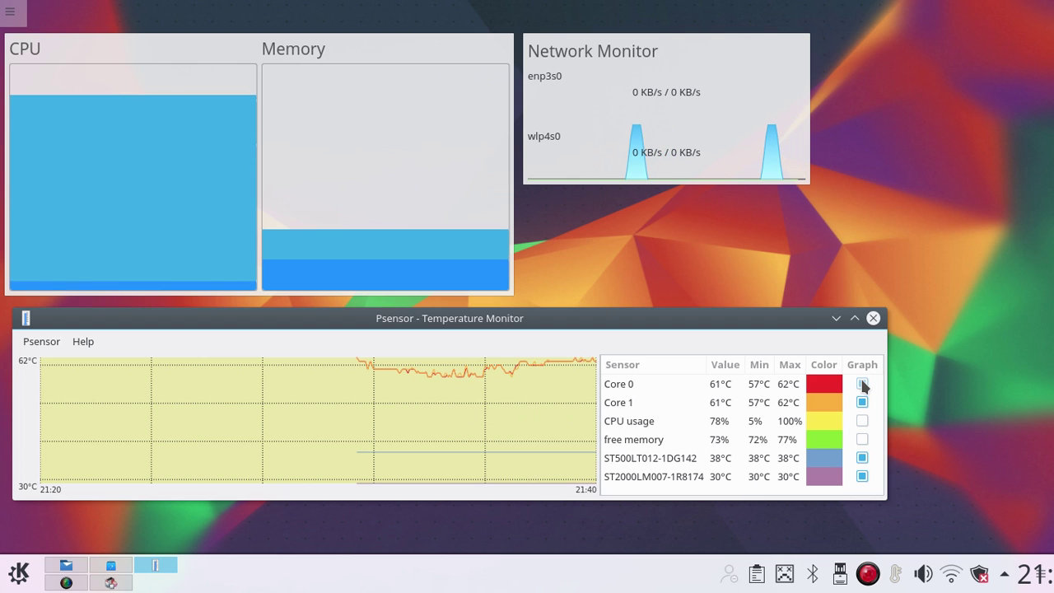
click(861, 383)
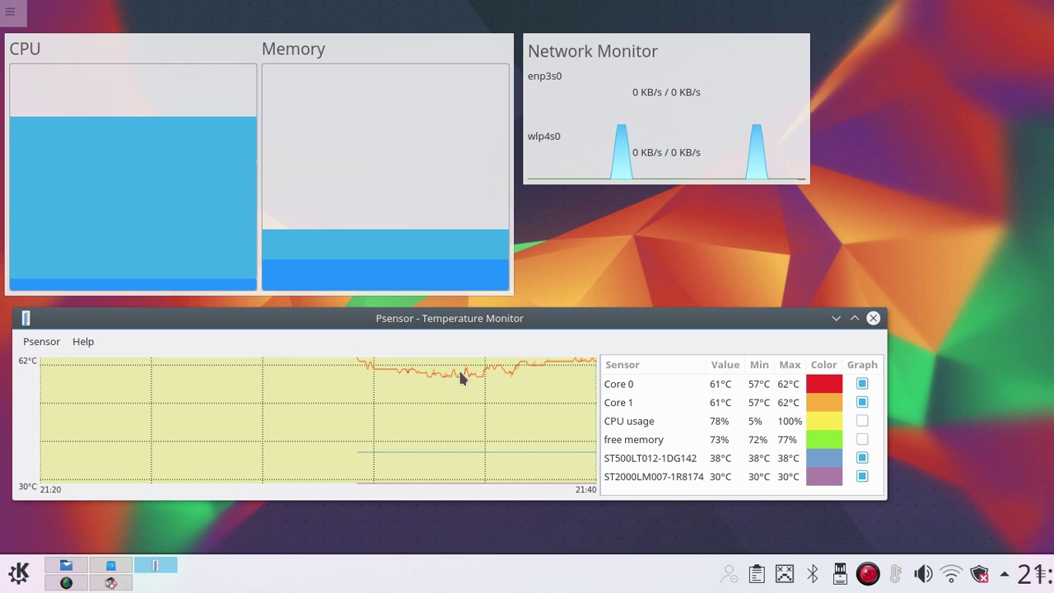